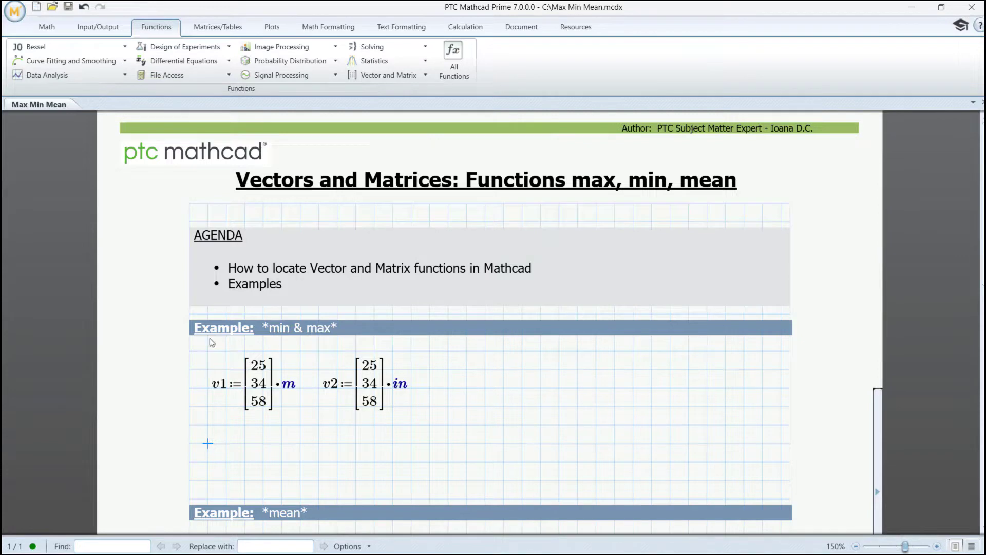
# Look over the Vector and Matrix function list and the v1 and v2 definitions
pyautogui.click(386, 78)
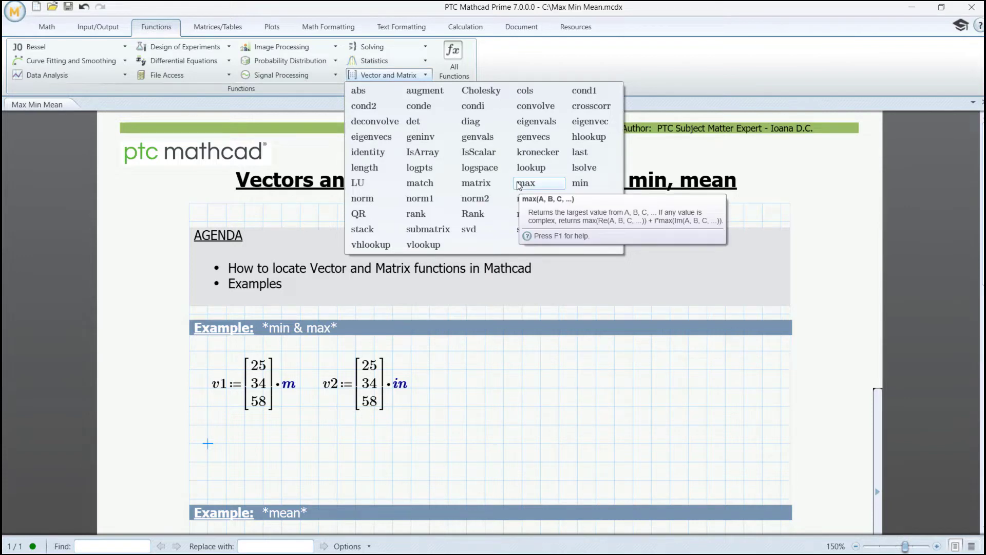
pyautogui.click(238, 444)
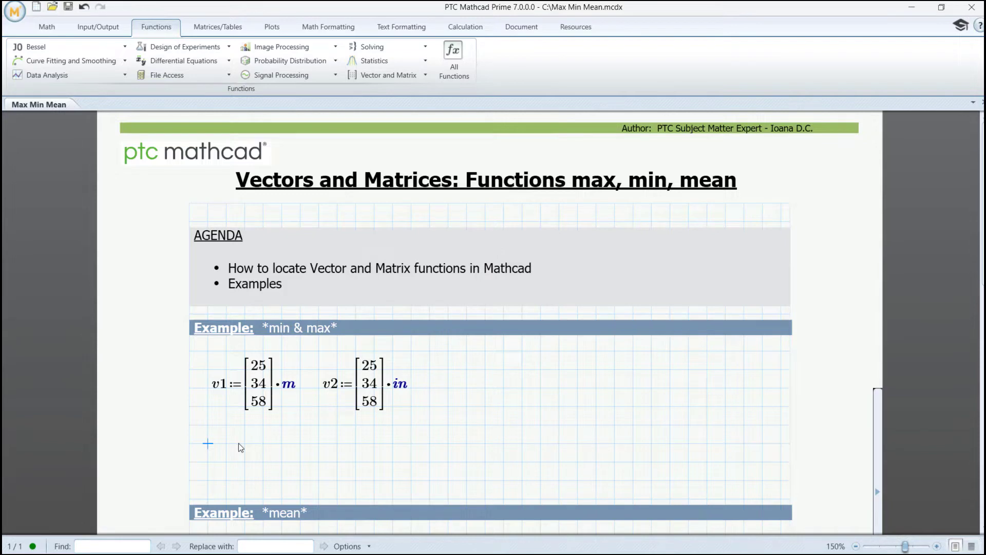
pyautogui.click(295, 391)
pyautogui.click(408, 386)
# Enter max(v1,v2)= below the vectors, evaluating to 58 m
pyautogui.click(207, 447)
pyautogui.write('max(v1,v2)=58·m')
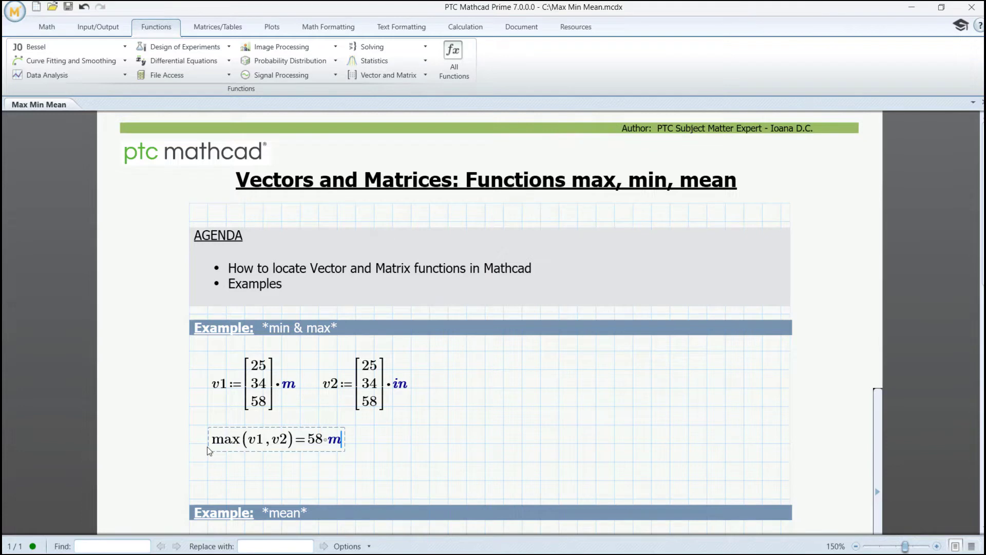
pyautogui.click(267, 408)
# Insert min(v1, v2) from the Vector and Matrix functions and evaluate it
pyautogui.click(386, 76)
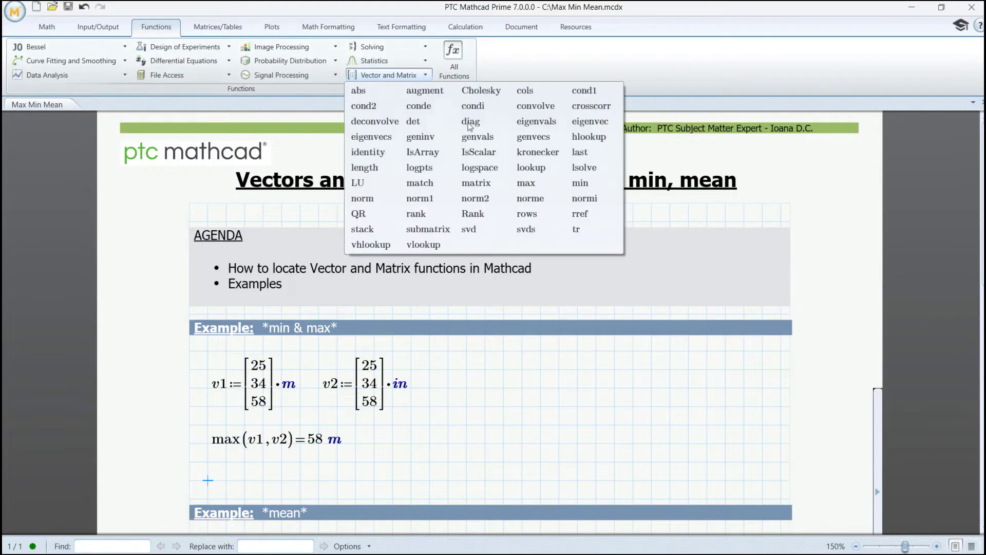
pyautogui.click(581, 183)
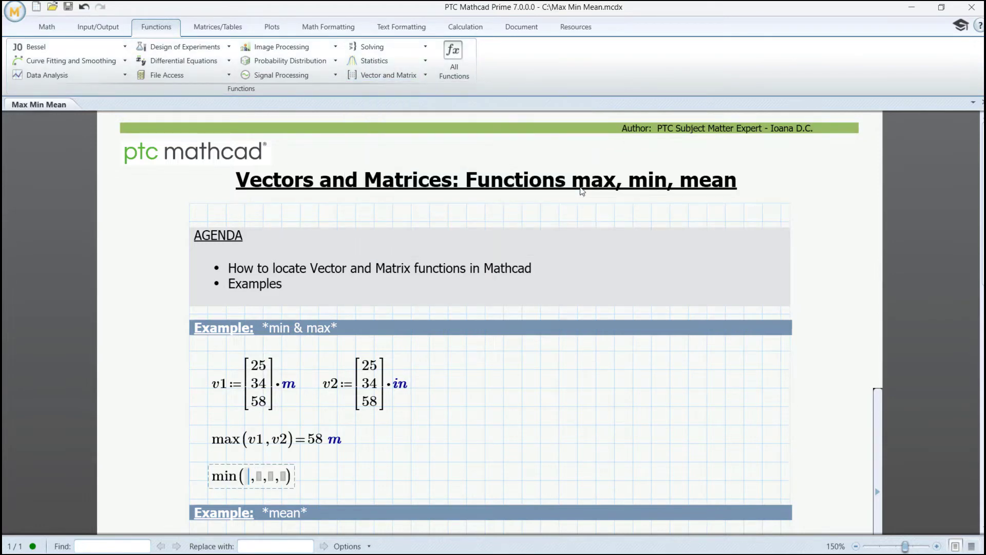
pyautogui.write('v1')
pyautogui.press('Tab')
pyautogui.write('v2')
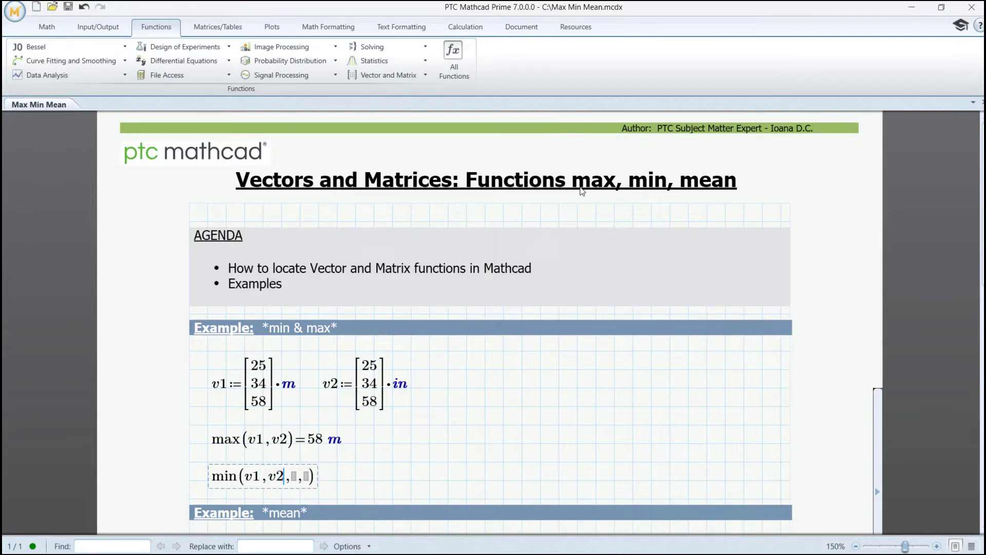
pyautogui.press('Tab')
pyautogui.press('BackSpace')
pyautogui.press('BackSpace')
pyautogui.press('BackSpace')
pyautogui.press('Right')
pyautogui.write('=')
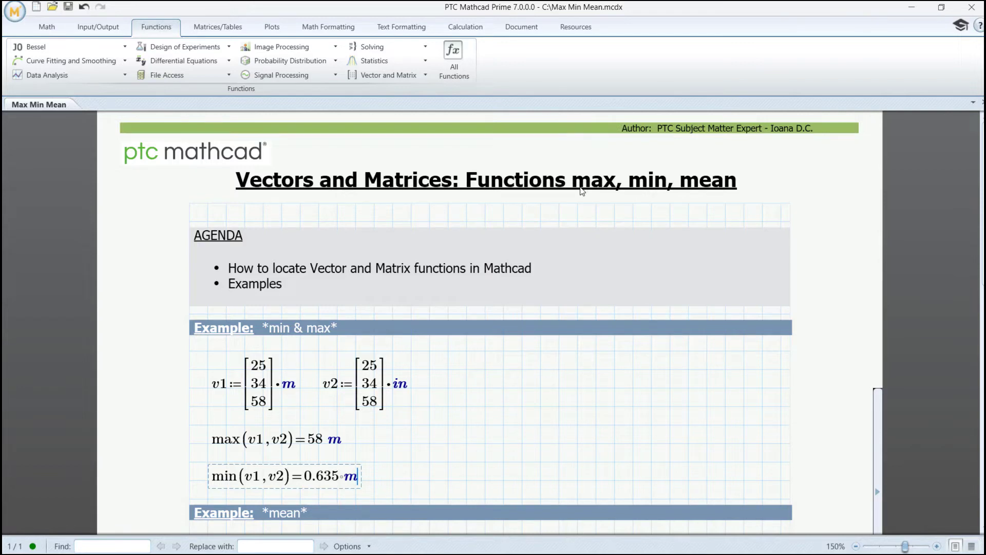
# Change the min result's unit from m to in, showing 25 in
pyautogui.press('BackSpace')
pyautogui.write('in')
pyautogui.click(377, 478)
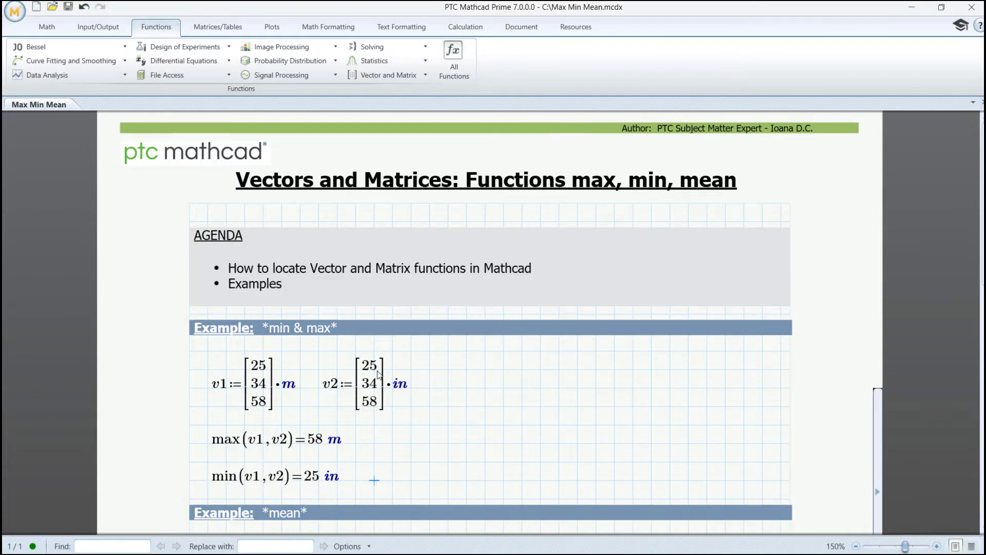
# Right of the max result, enter max(2 m, 7 m, v1)=, which gives 58 m
pyautogui.press('Right')
pyautogui.press('Right')
pyautogui.press('Right')
pyautogui.press('Right')
pyautogui.press('Up')
pyautogui.press('Up')
pyautogui.write('max(2,7')
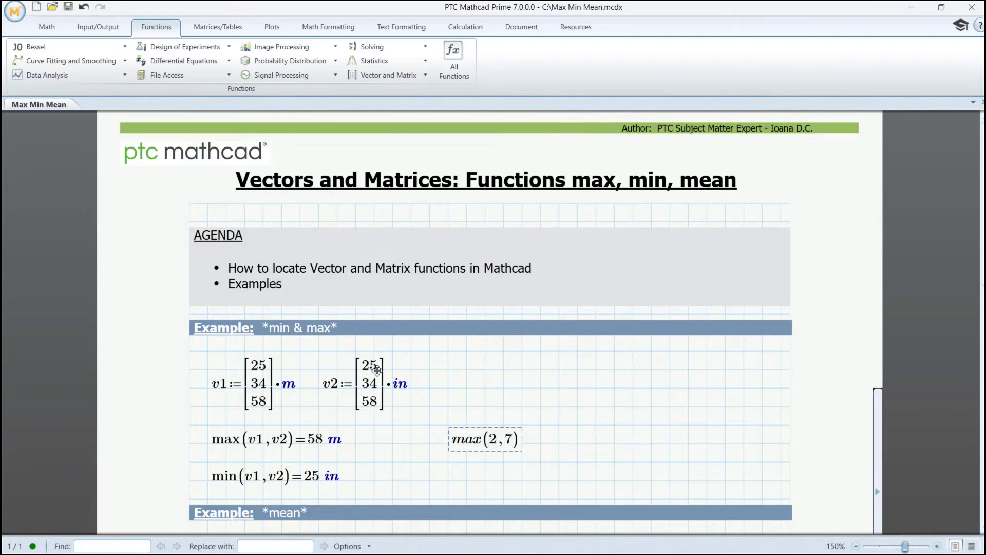
pyautogui.write(',v1)=')
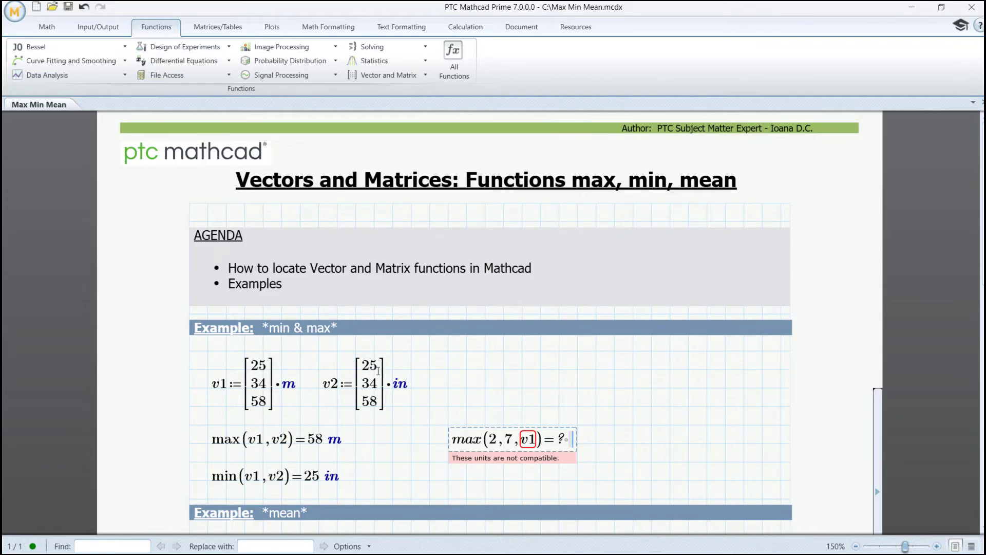
pyautogui.click(497, 440)
pyautogui.write('m')
pyautogui.press('Right')
pyautogui.press('Right')
pyautogui.write('m')
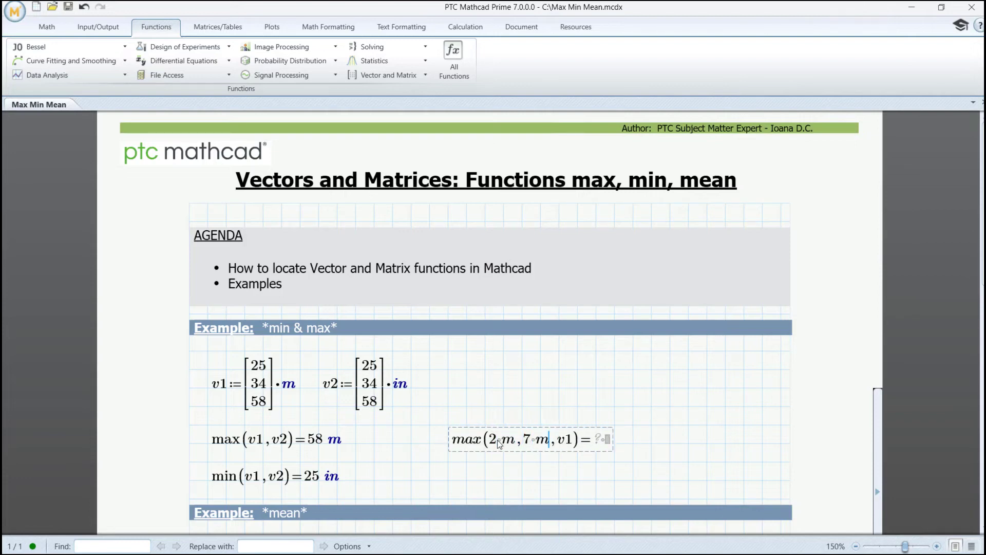
pyautogui.click(512, 476)
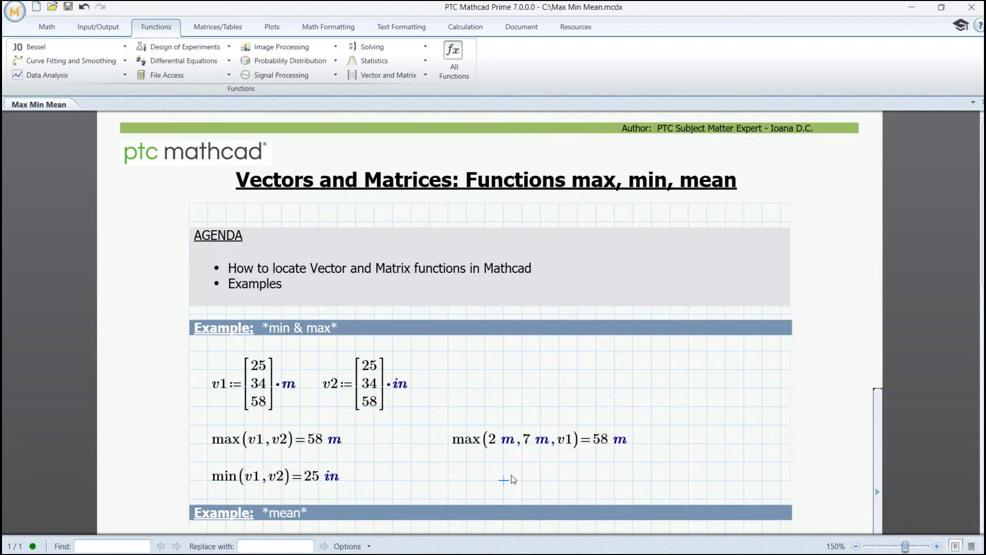
# Drop the m units from 2 and 7 and divide v1 by m, giving a unitless 58
pyautogui.click(515, 442)
pyautogui.press('BackSpace')
pyautogui.press('BackSpace')
pyautogui.click(535, 445)
pyautogui.press('BackSpace')
pyautogui.press('BackSpace')
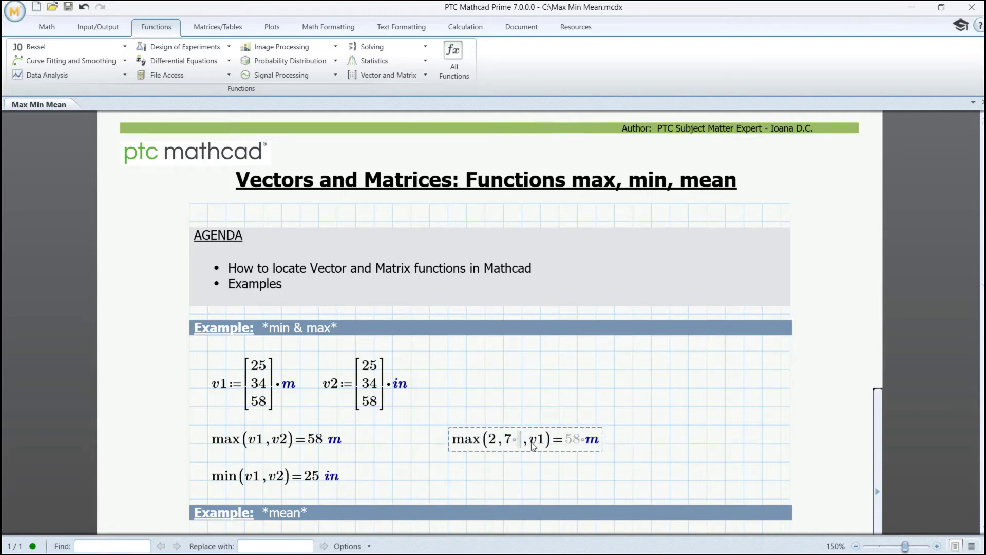
pyautogui.write('/m')
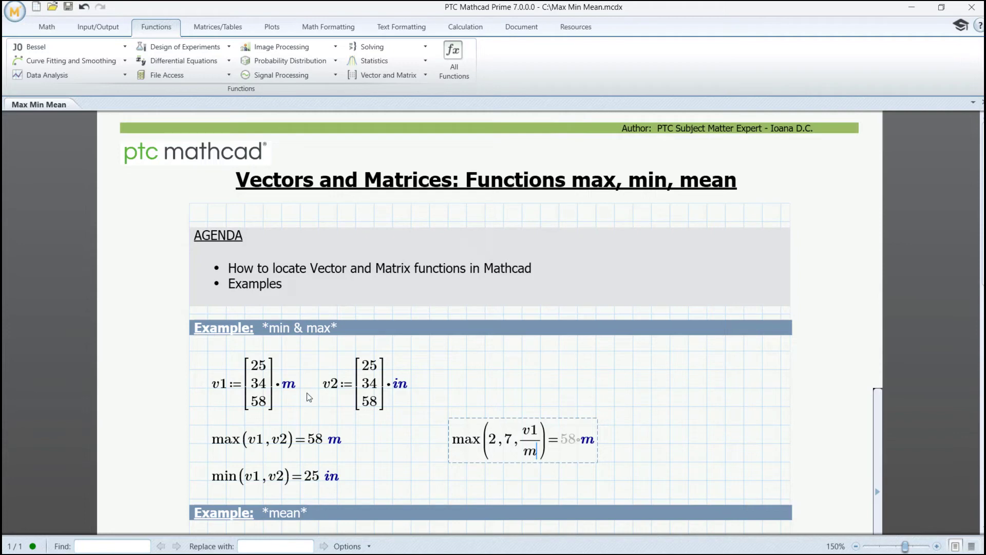
pyautogui.click(495, 478)
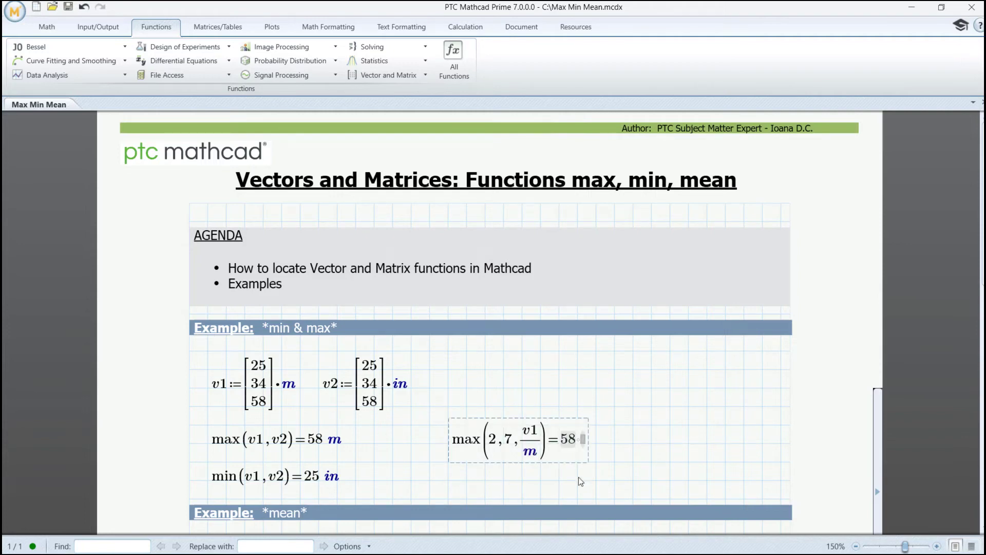
pyautogui.press('Return')
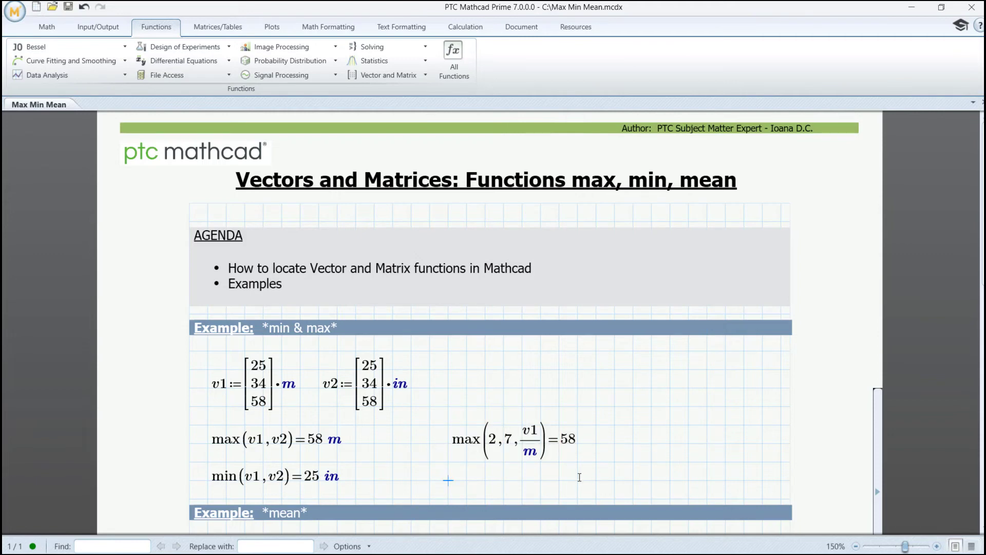
# Beside arithmetic mean, enter mean(M)=, giving 3.375
pyautogui.scroll(-3, 580, 476)
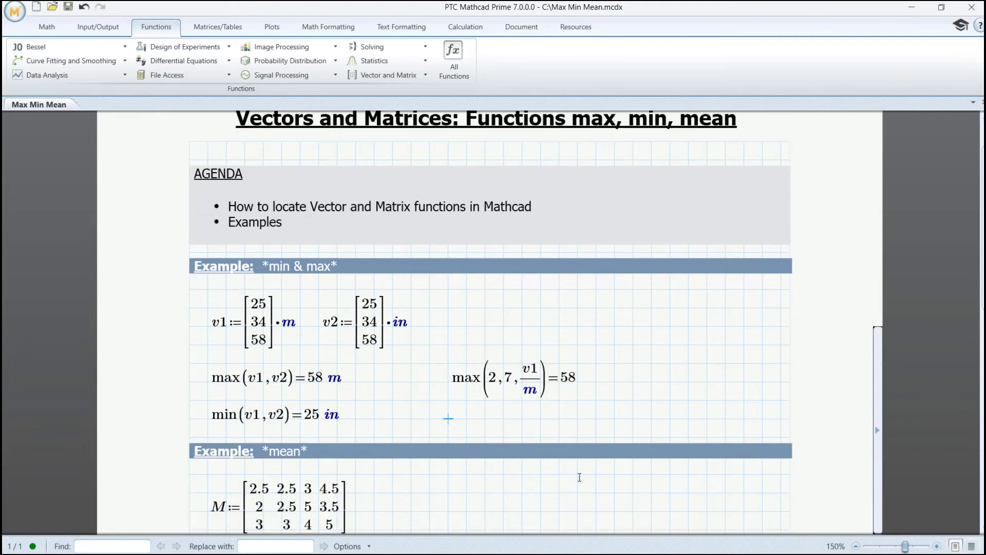
pyautogui.scroll(-1, 578, 477)
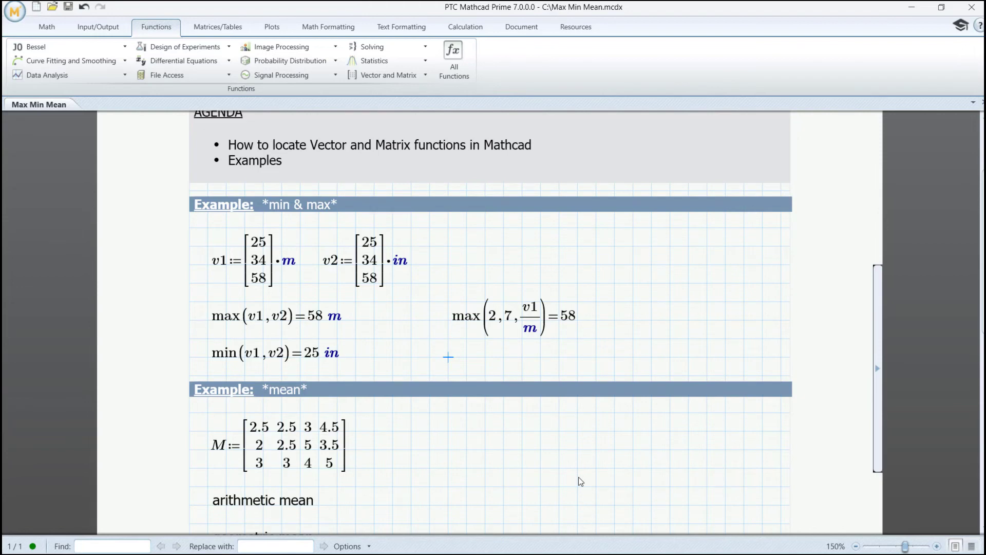
pyautogui.click(416, 503)
pyautogui.write('mean(M)=3.375')
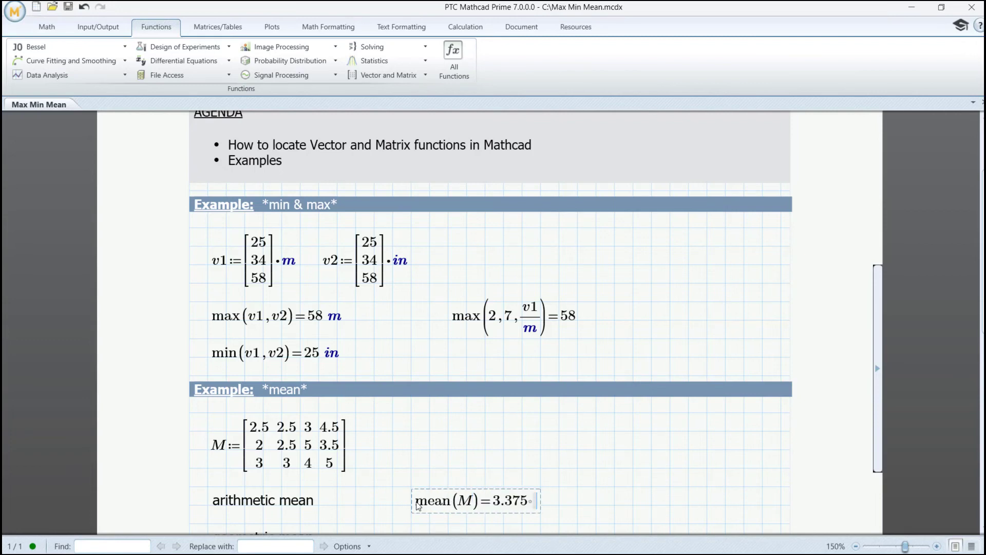
pyautogui.click(565, 505)
# Enter gmean(M)= (3.238) and start hmean(M)= beside the harmonic mean label
pyautogui.scroll(-3, 564, 504)
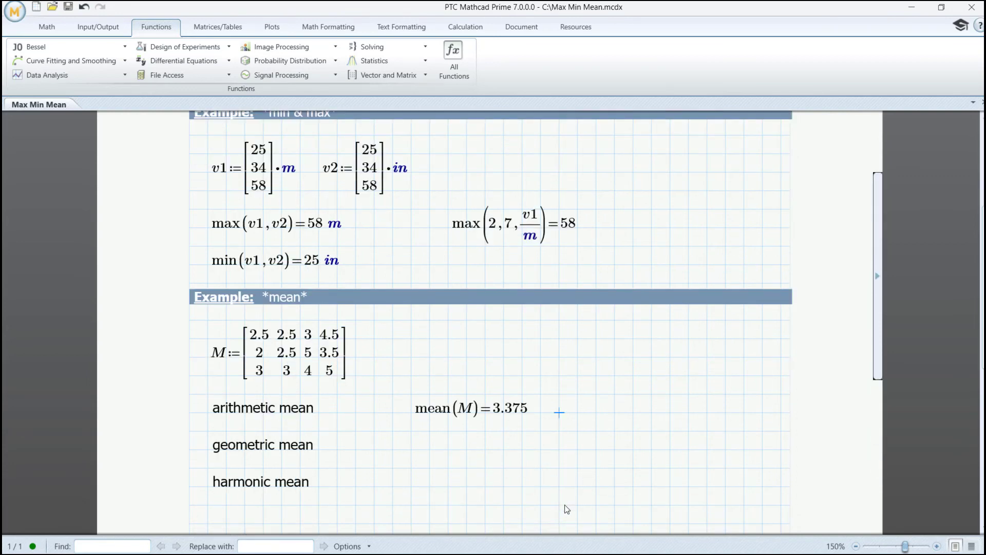
pyautogui.click(413, 448)
pyautogui.write('gmean(M)')
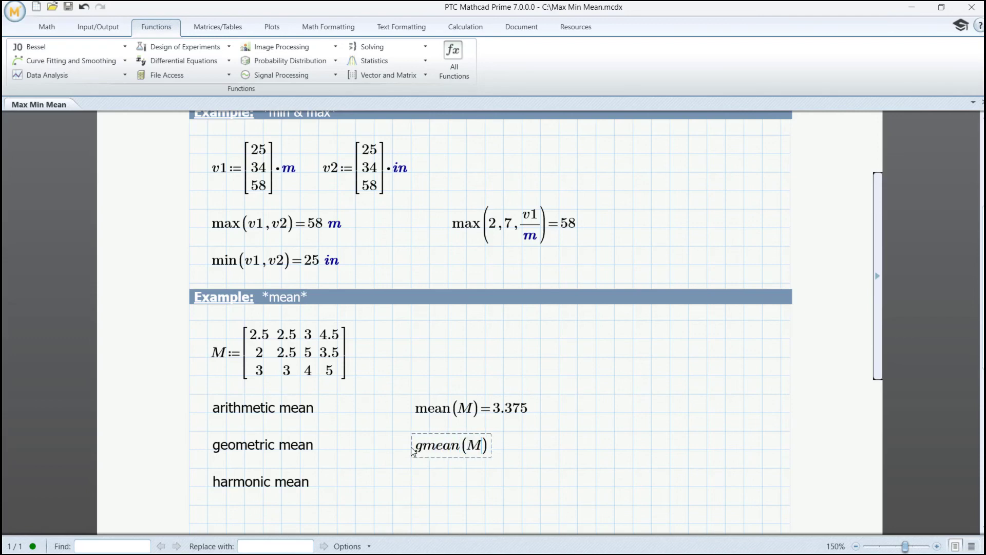
pyautogui.write('=3.238')
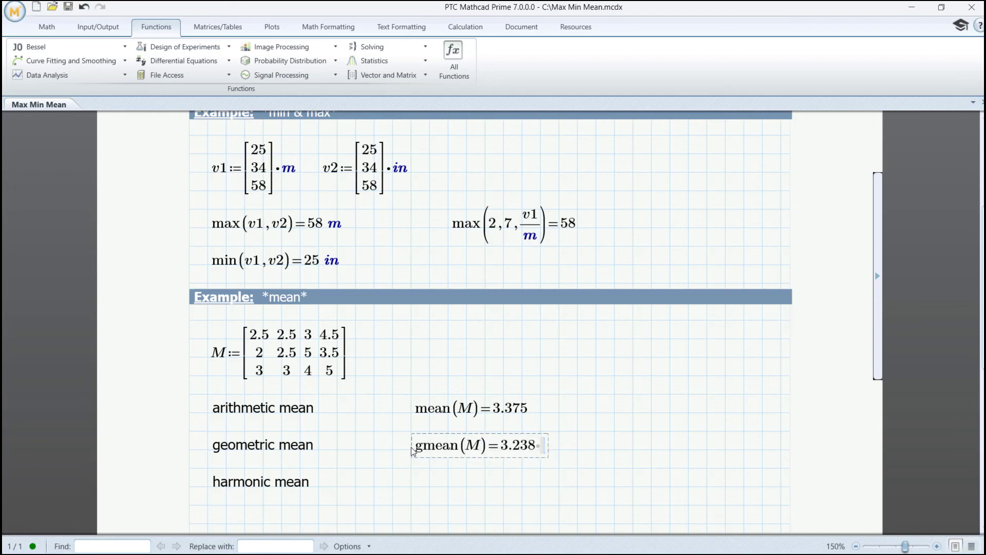
pyautogui.click(415, 485)
pyautogui.write('hmean(')
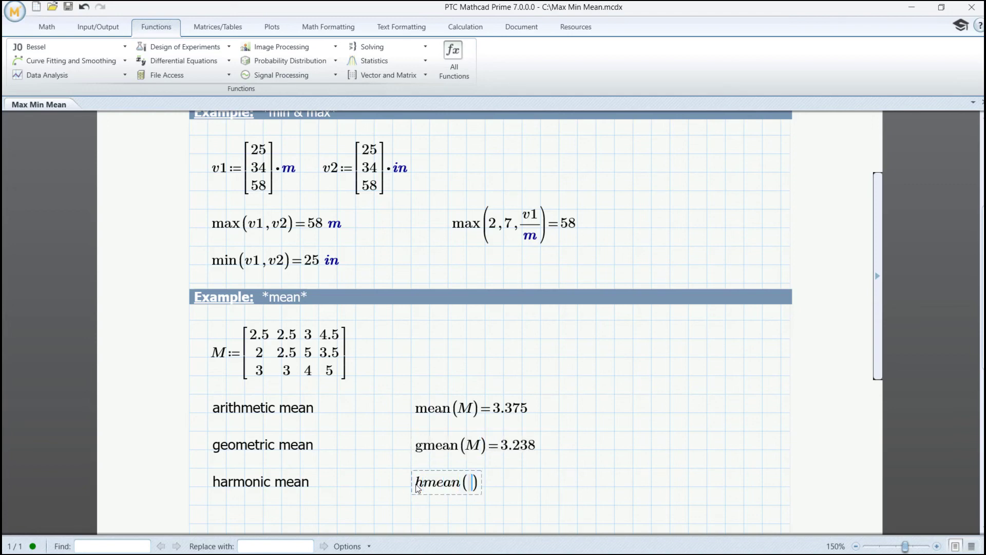
pyautogui.write('M)')
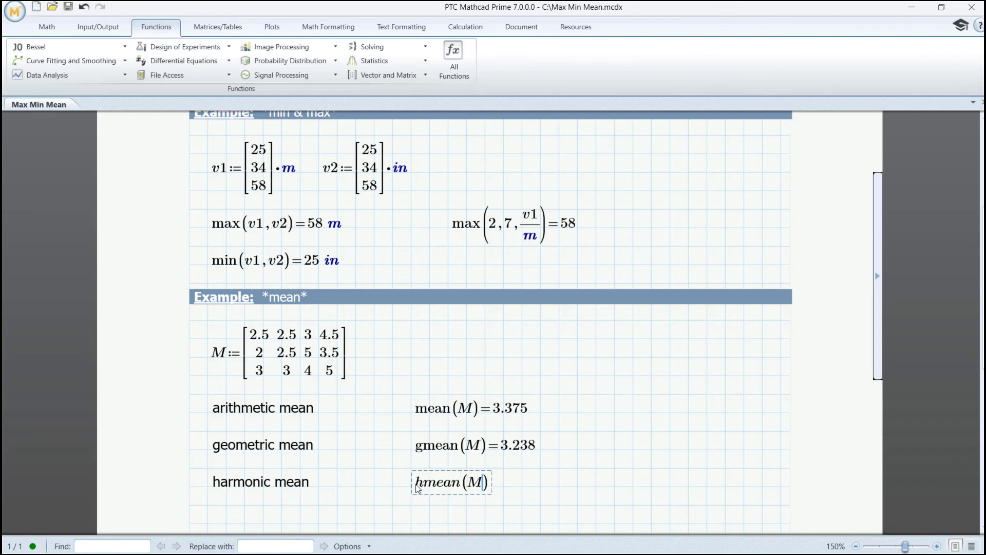